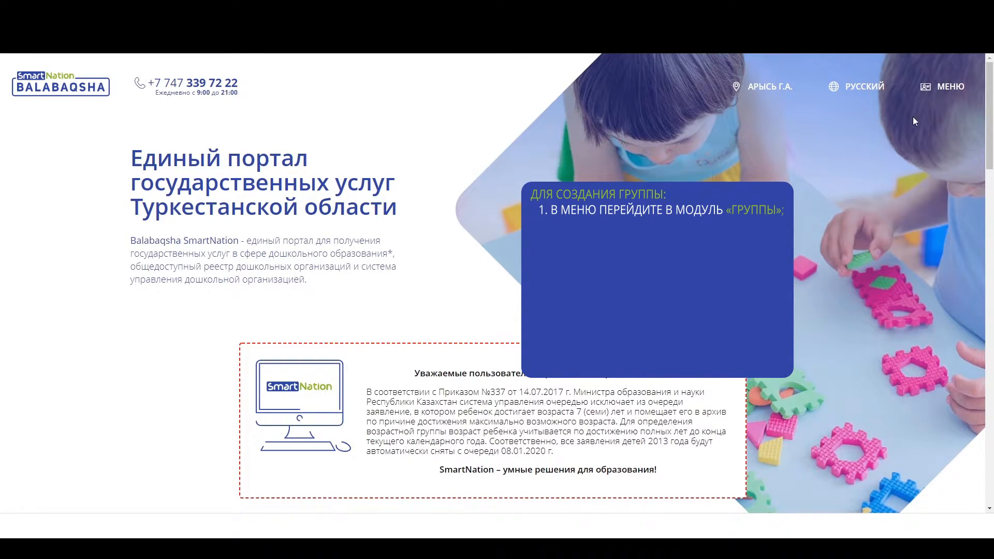
Open the «Группы» module and start creating a new group.
click(942, 87)
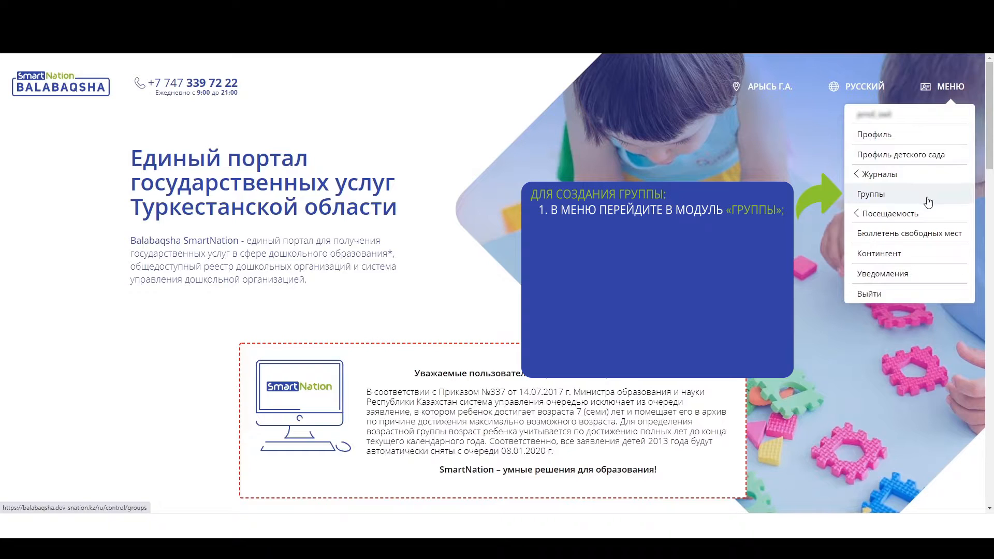
click(900, 199)
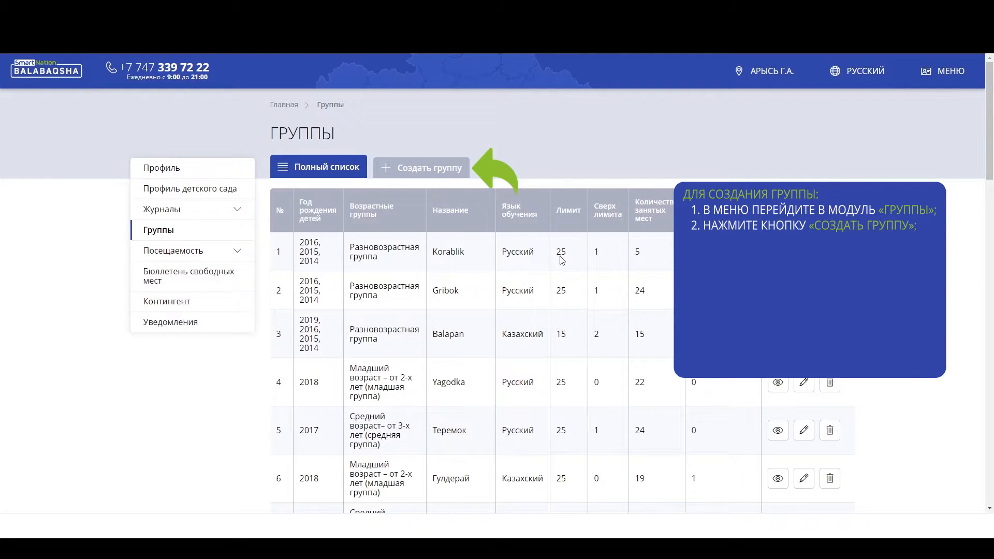
click(448, 176)
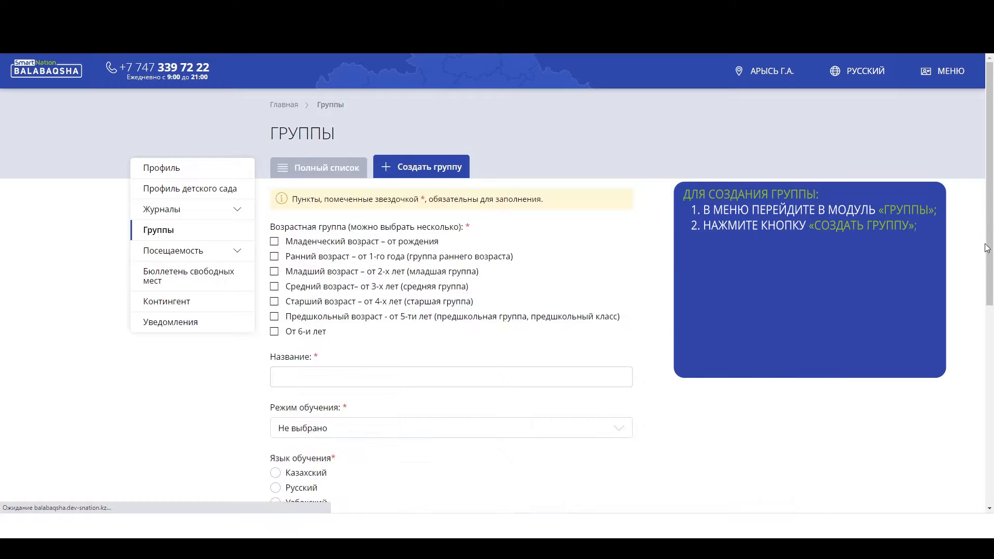
Set the new group's age category to «Старший возраст – от 4-х лет», name to «Улыбка» and mode to «с 9-часовым режимом пребывания».
drag(988, 175, 989, 229)
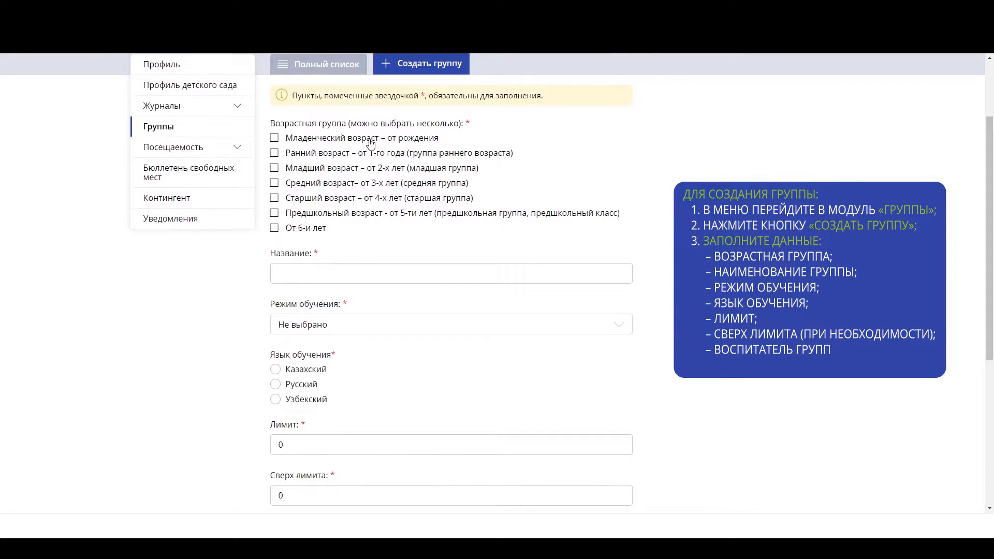
click(294, 275)
text(Улыбка)
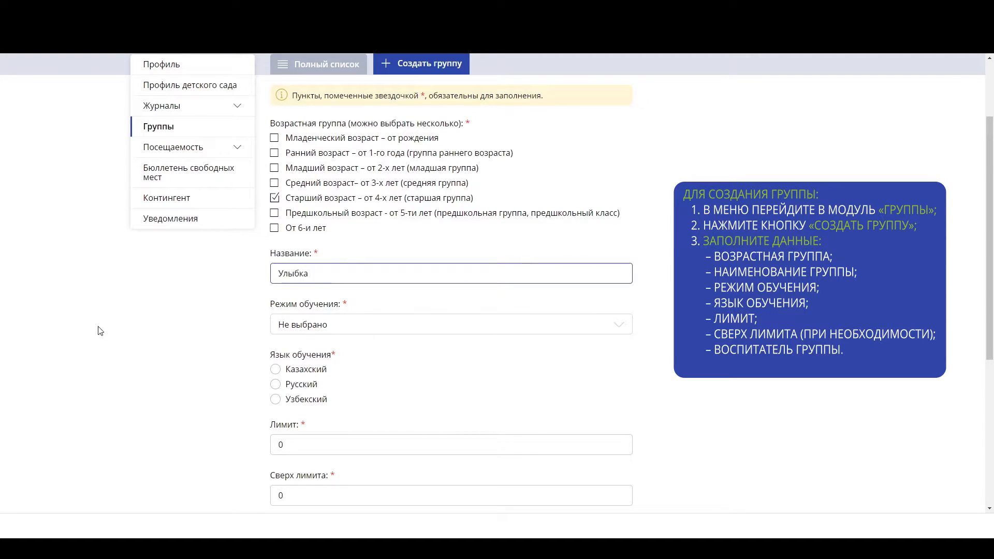
click(403, 332)
click(454, 415)
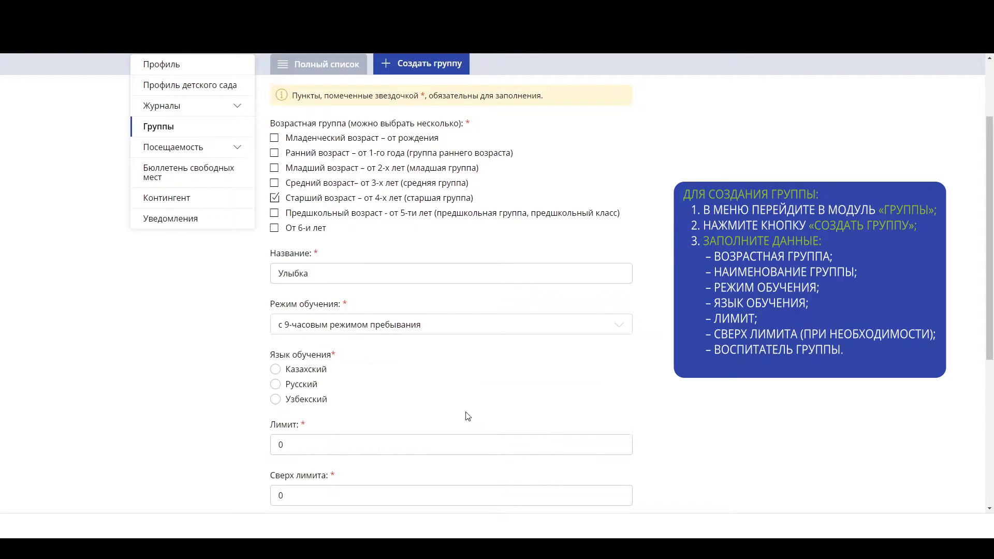
Choose «Казахский» as the group's teaching language, with a limit of 15 and 5 over-limit places.
scroll(466, 414, down, 3)
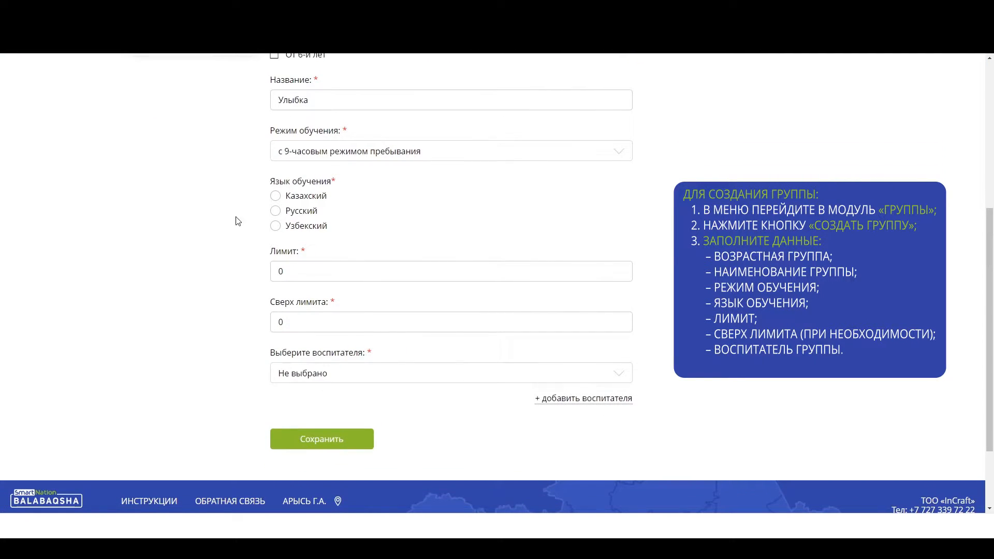
click(302, 266)
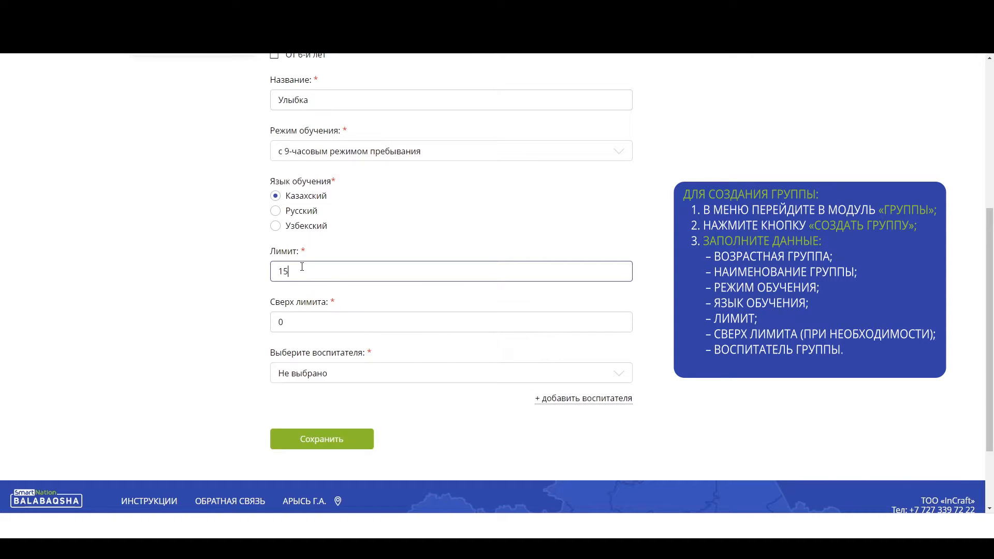
click(281, 323)
click(292, 324)
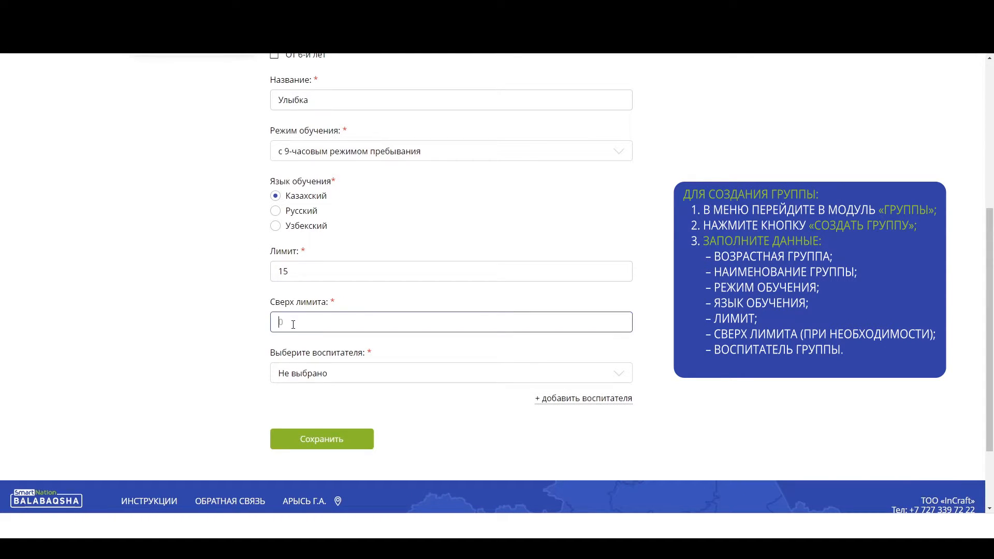
click(219, 339)
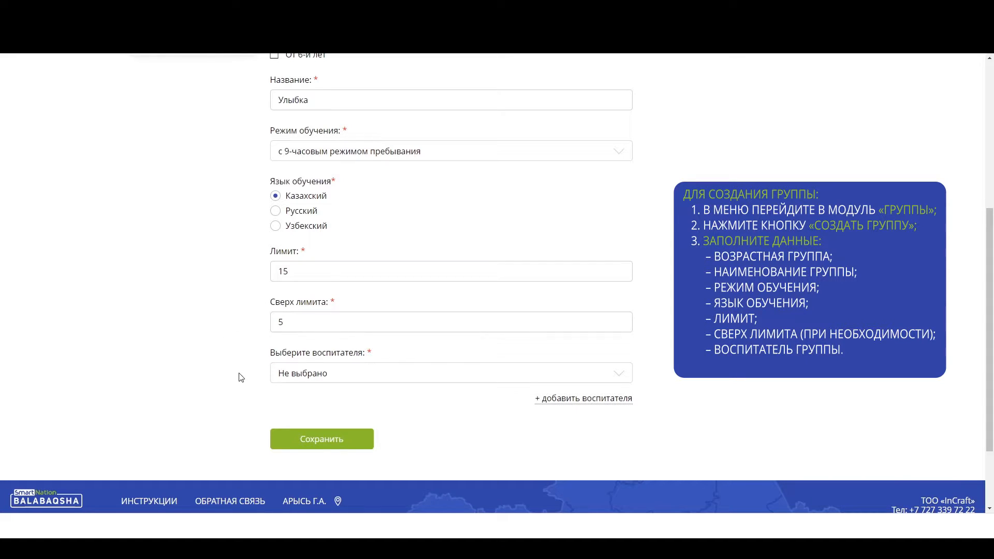
Assign the second listed teacher to the new group and save it.
click(384, 378)
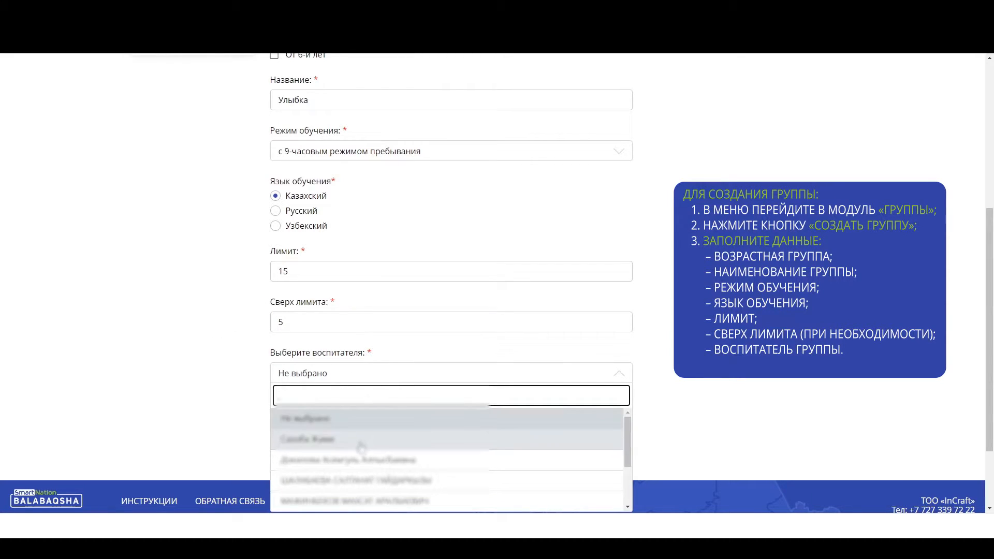
scroll(364, 429, down, 1)
scroll(366, 451, up, 1)
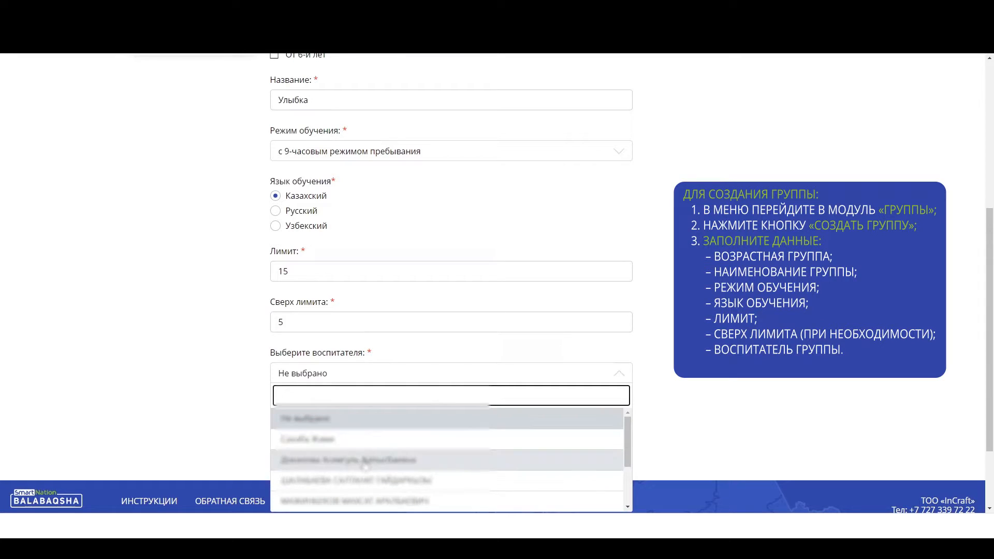
click(464, 466)
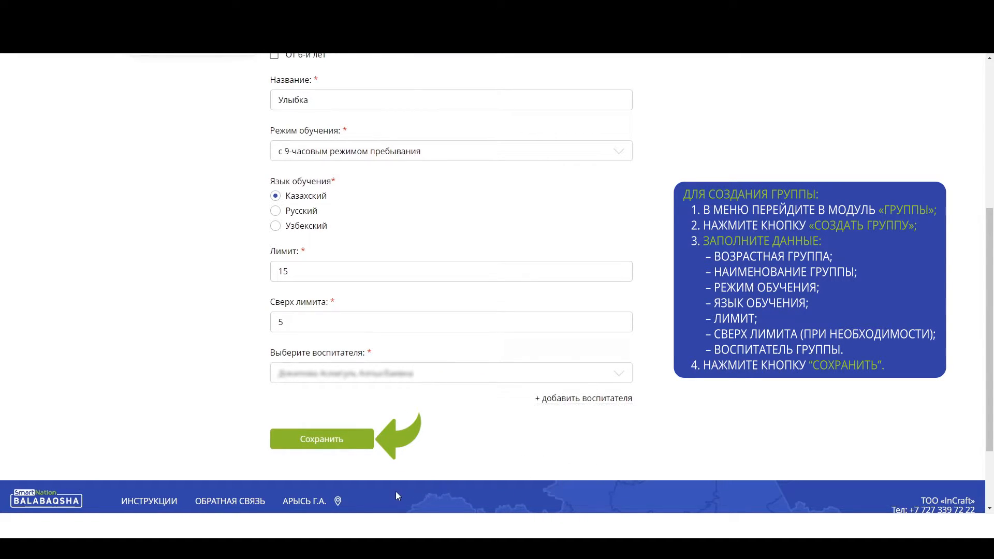
click(356, 444)
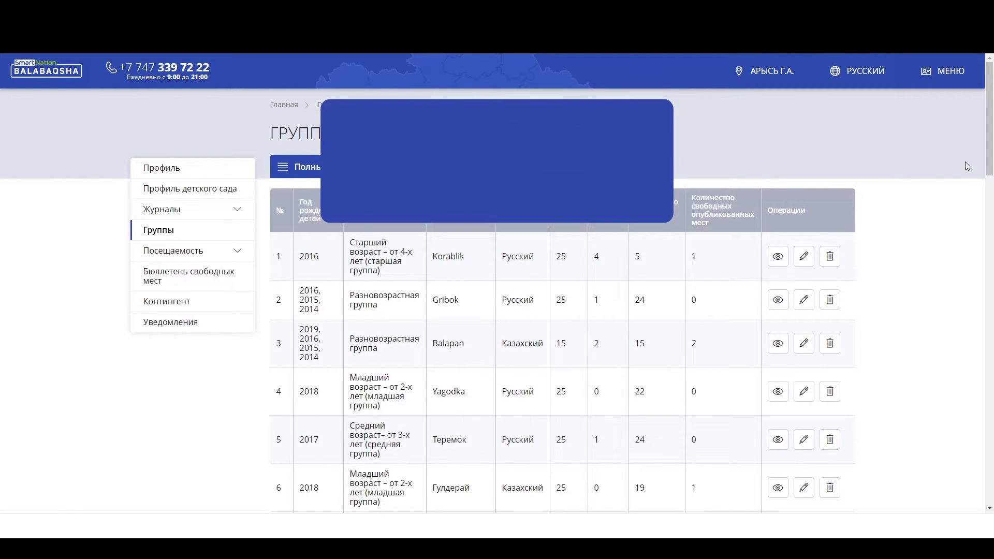
Open the «Гулдерай» group for editing and set its «Сверх лимита» value to 5.
scroll(990, 119, down, 1)
scroll(990, 119, down, 3)
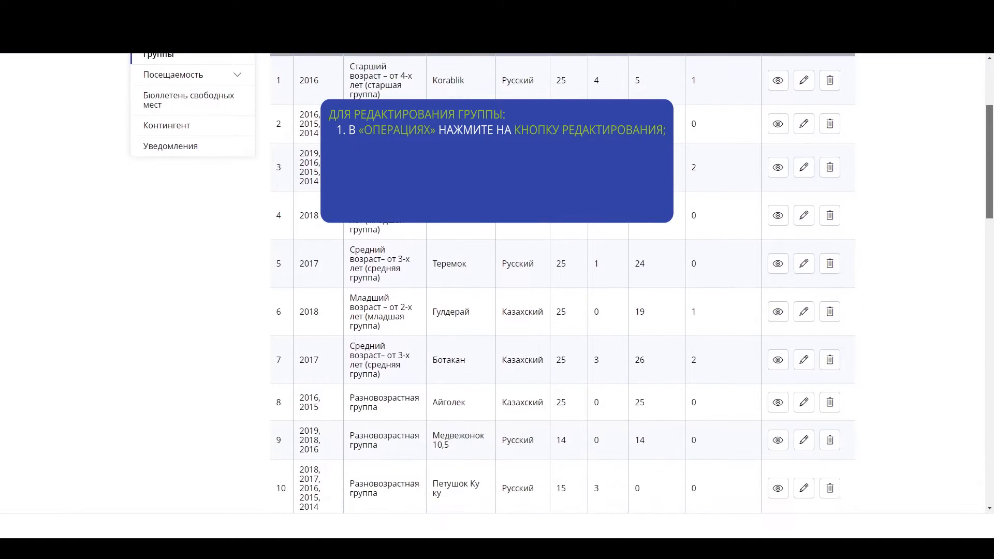
click(803, 312)
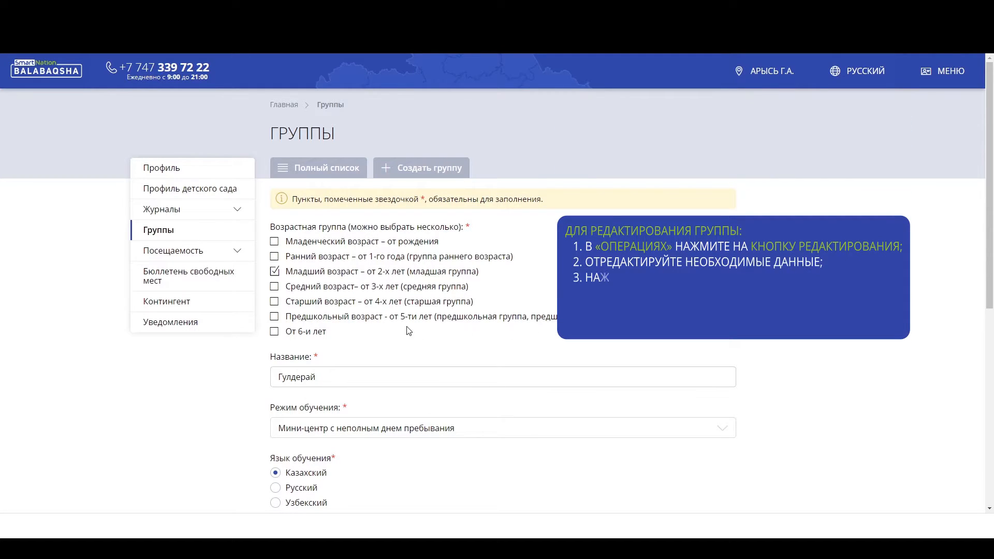
scroll(409, 331, down, 4)
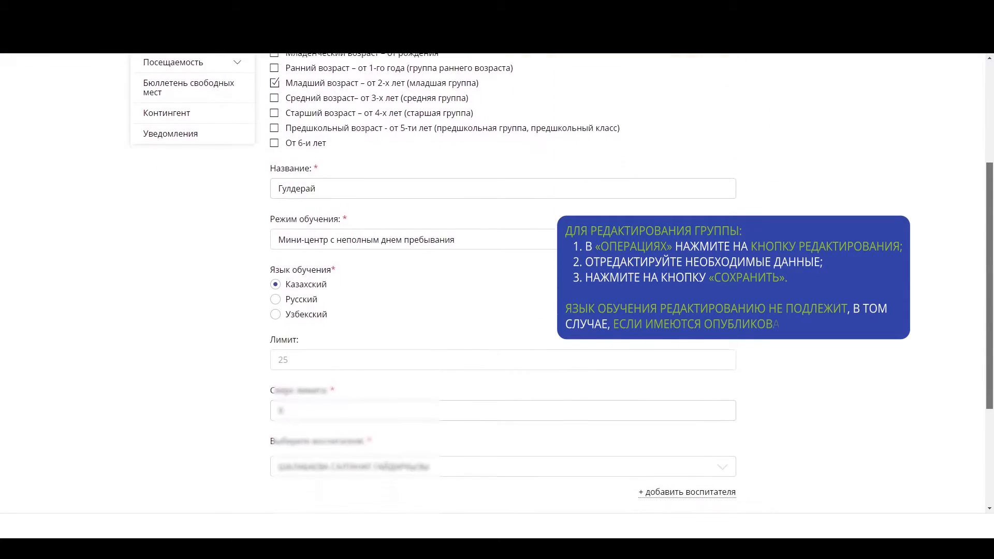
click(307, 347)
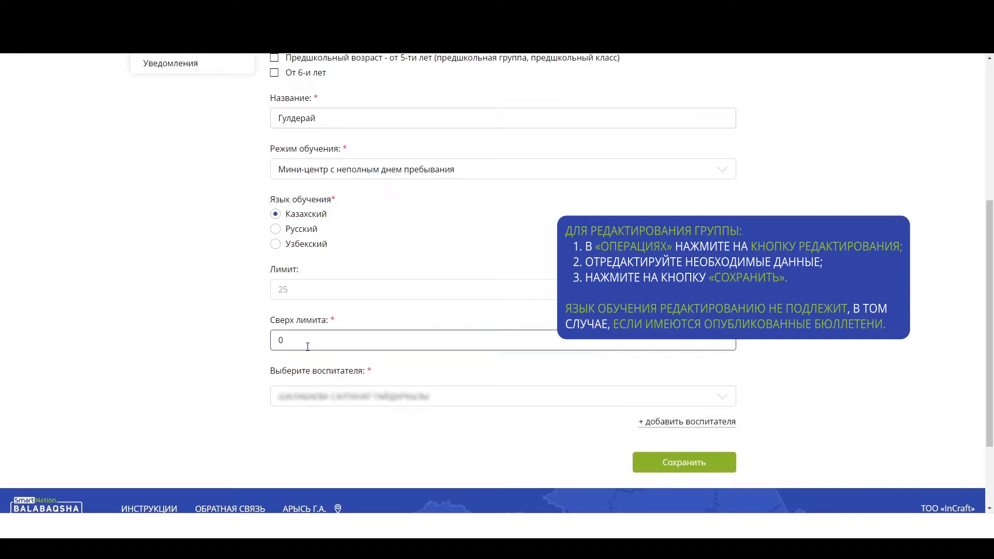
click(262, 400)
Assign a different teacher, the second in the list, to the «Гулдерай» group and save the changes.
click(383, 403)
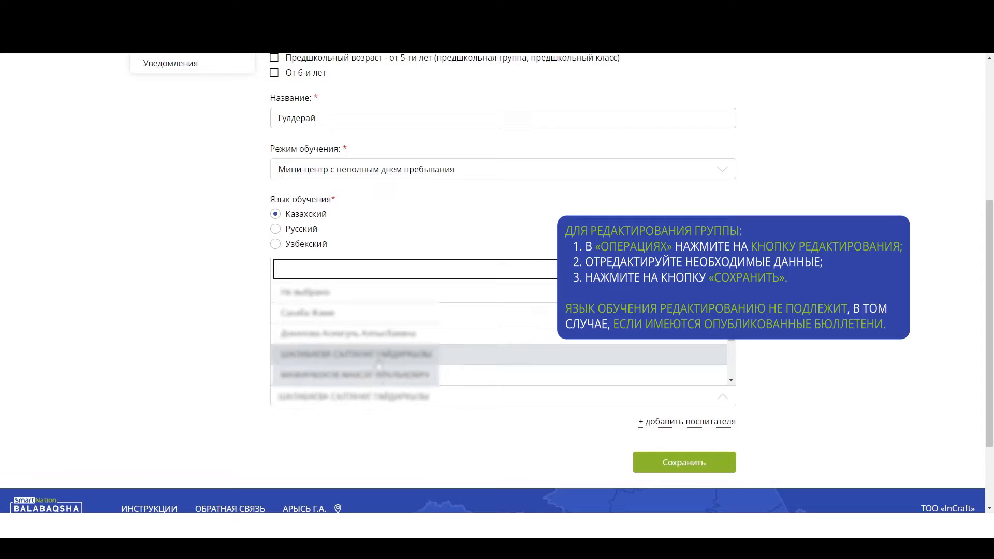
click(377, 338)
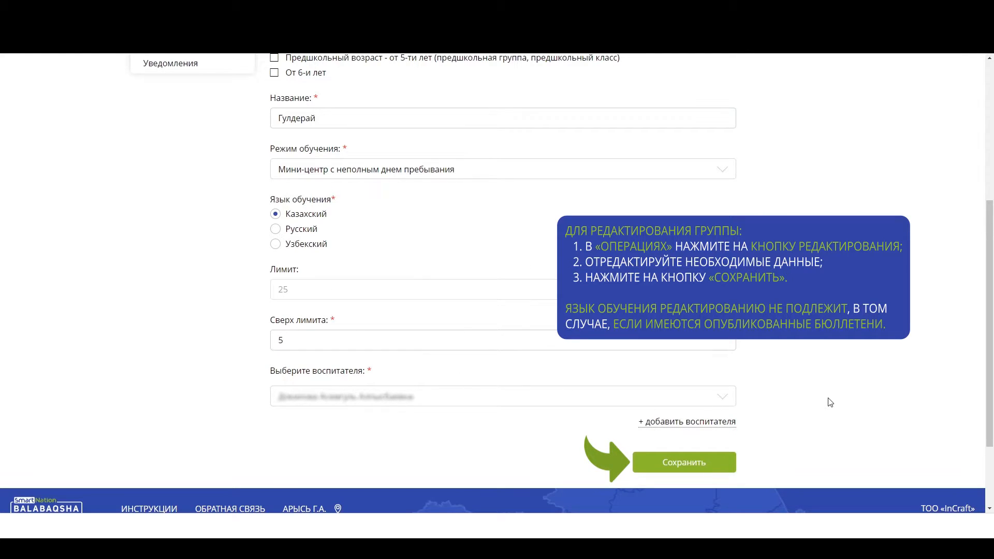
click(716, 469)
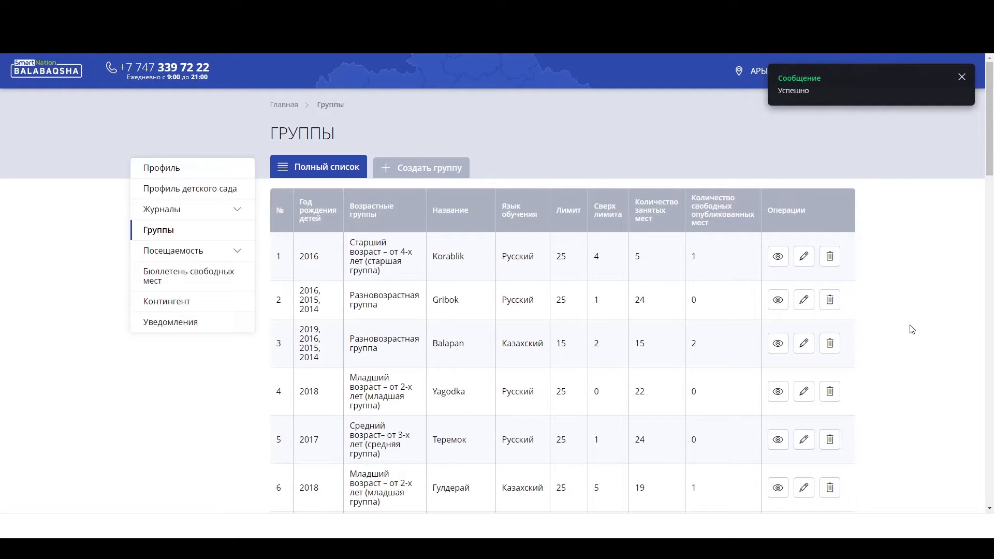
Delete the «Улыбка» group at the end of the group list and confirm the deletion.
scroll(948, 340, down, 7)
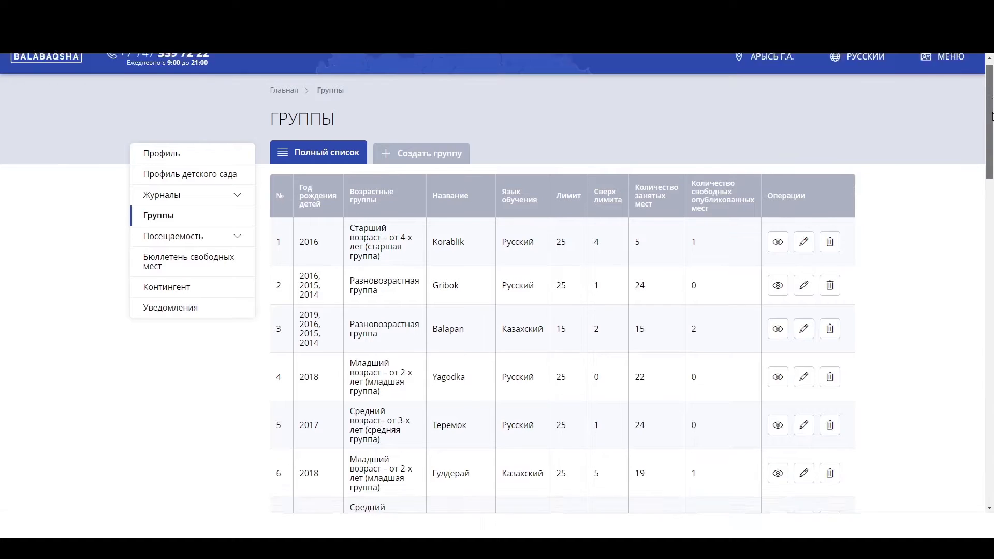
scroll(562, 282, down, 14)
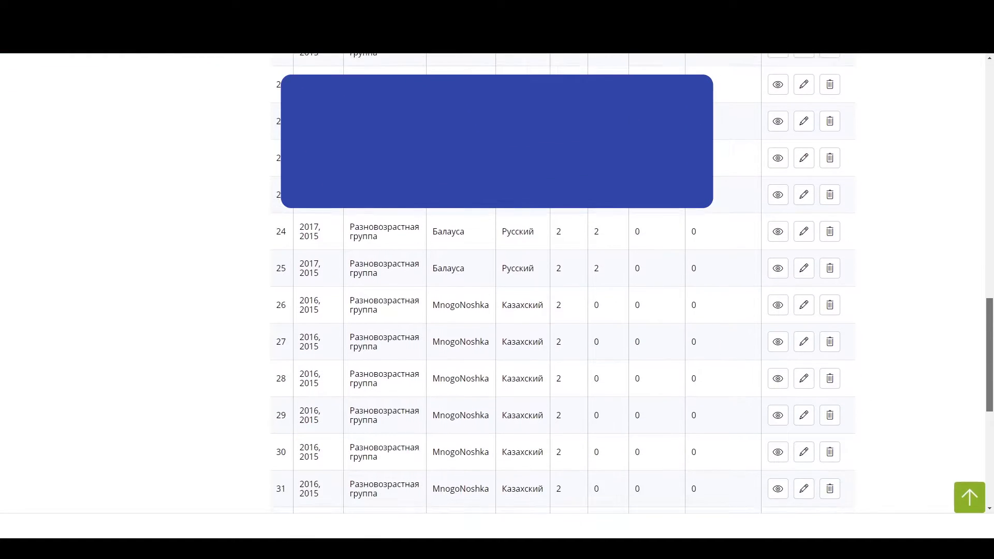
scroll(903, 272, down, 4)
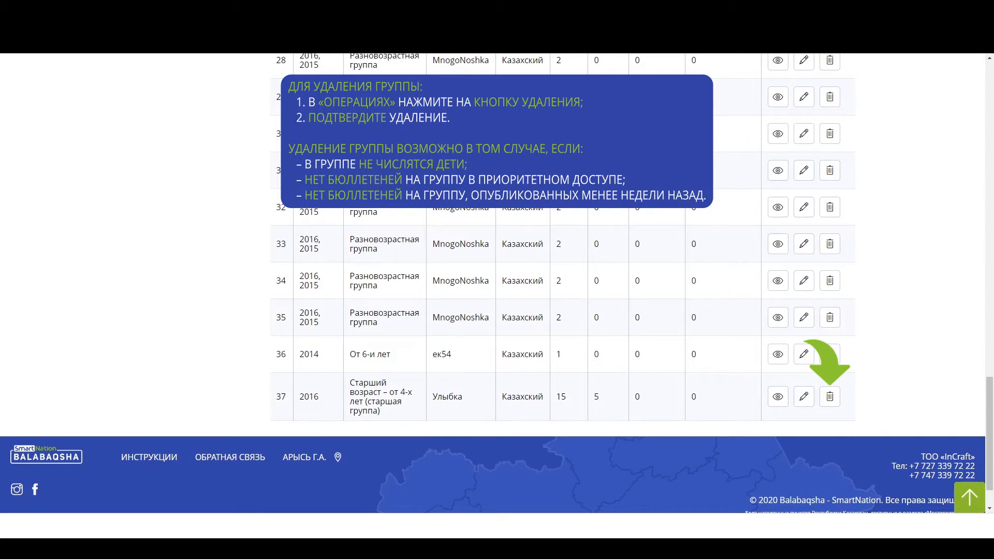
click(829, 397)
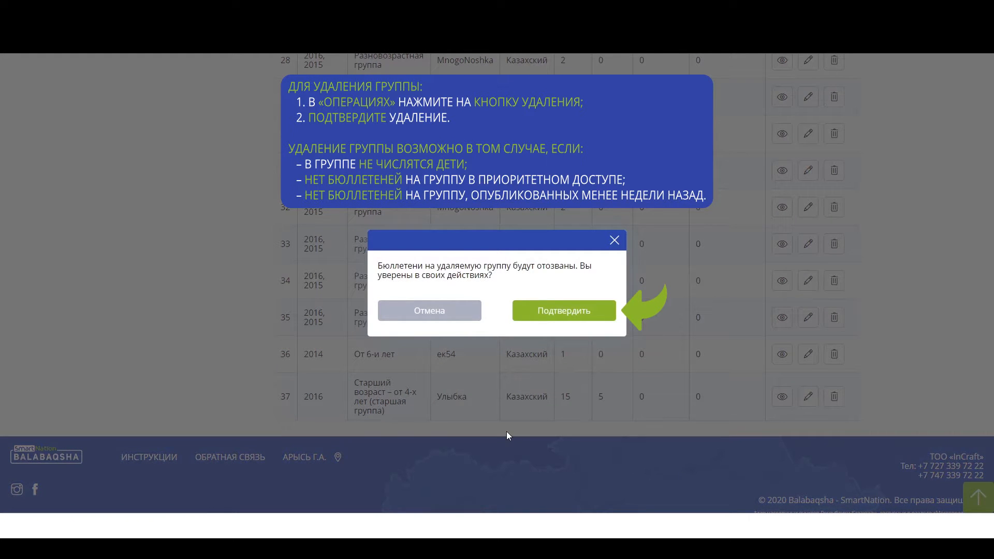
click(602, 318)
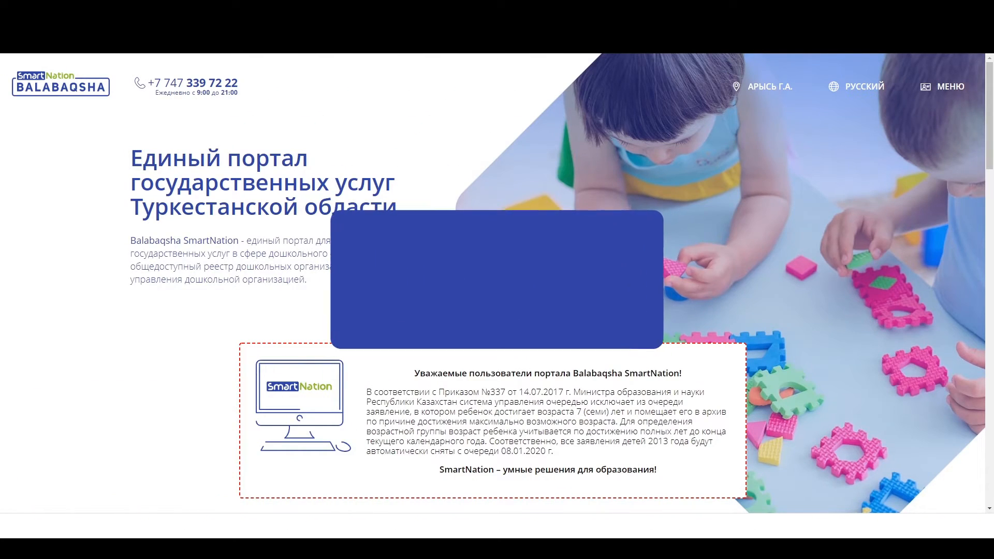
Go from the home page to the «Группы» module and view the children of the Korablik group.
click(951, 88)
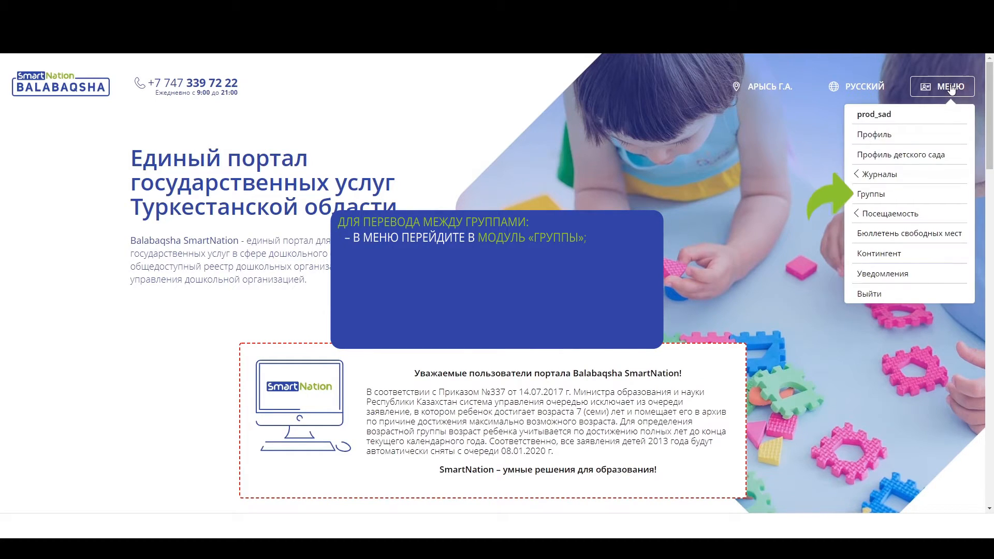
click(923, 194)
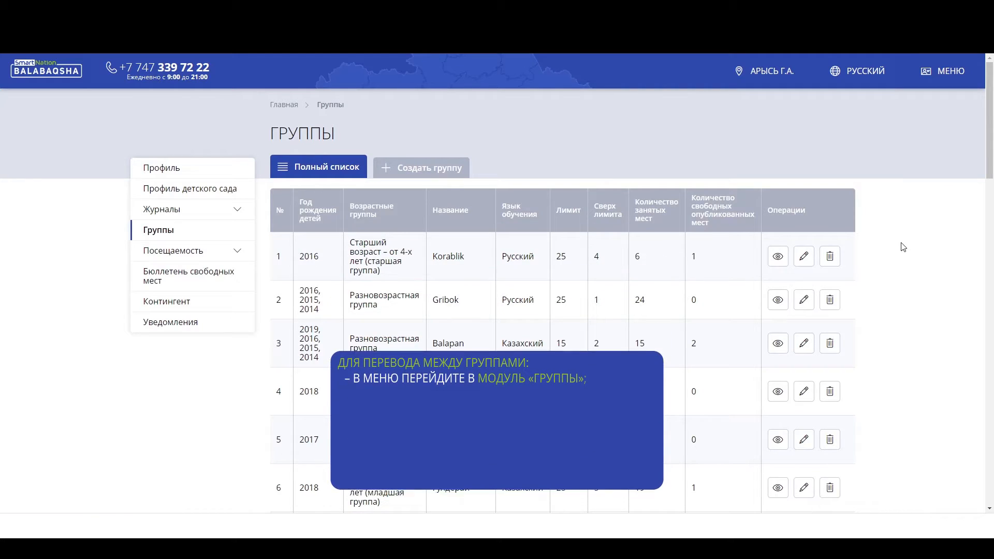
click(777, 257)
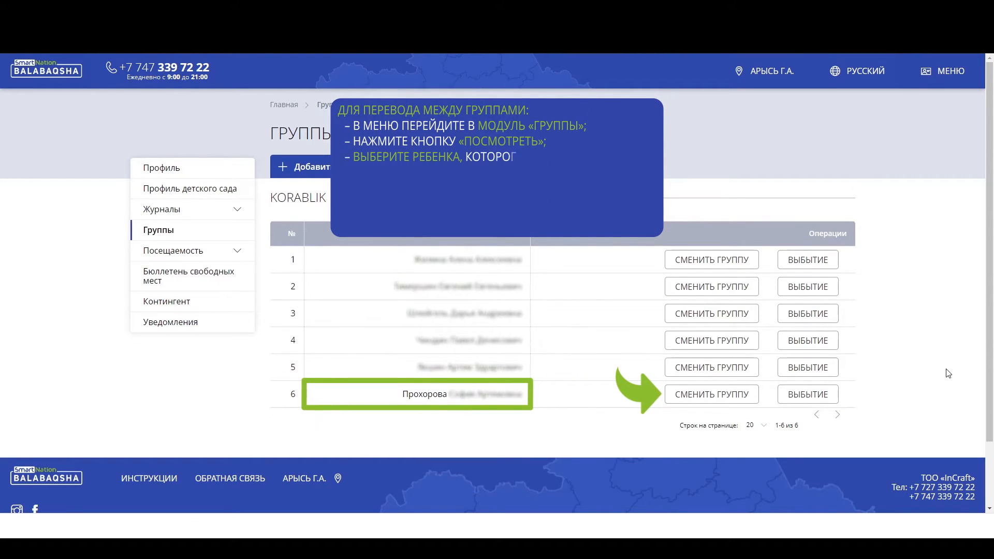
Transfer the sixth child in the Korablik group to the Yagodka group and confirm the change.
click(736, 400)
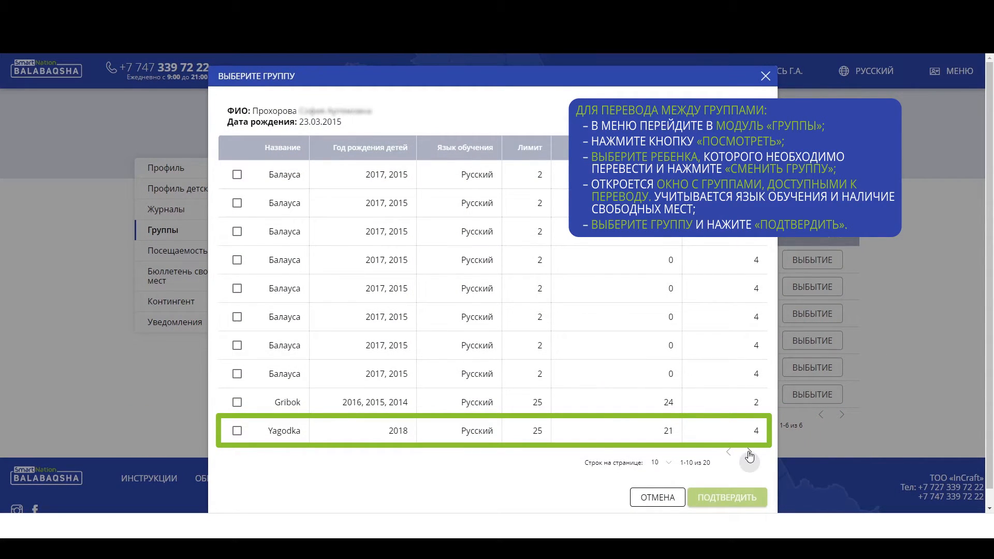
click(237, 431)
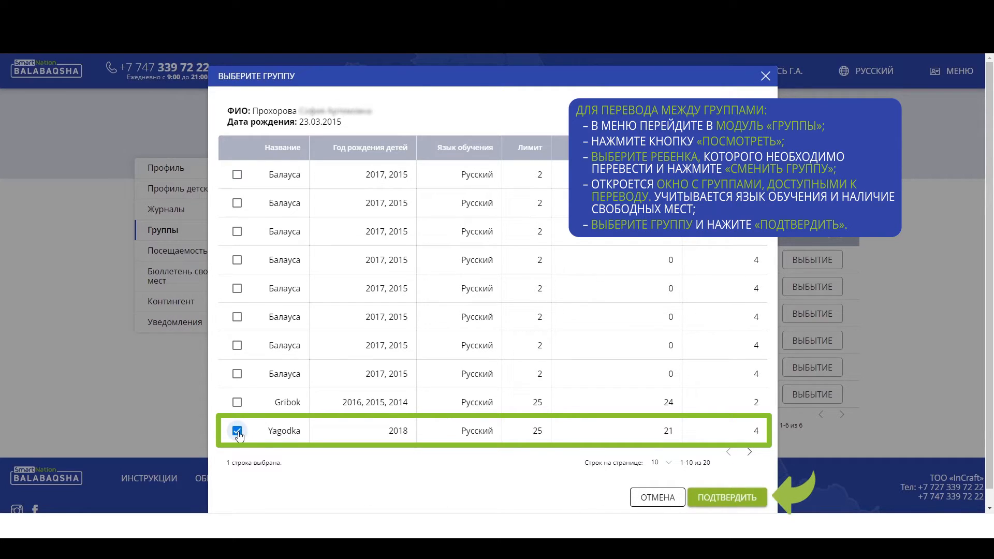
click(743, 500)
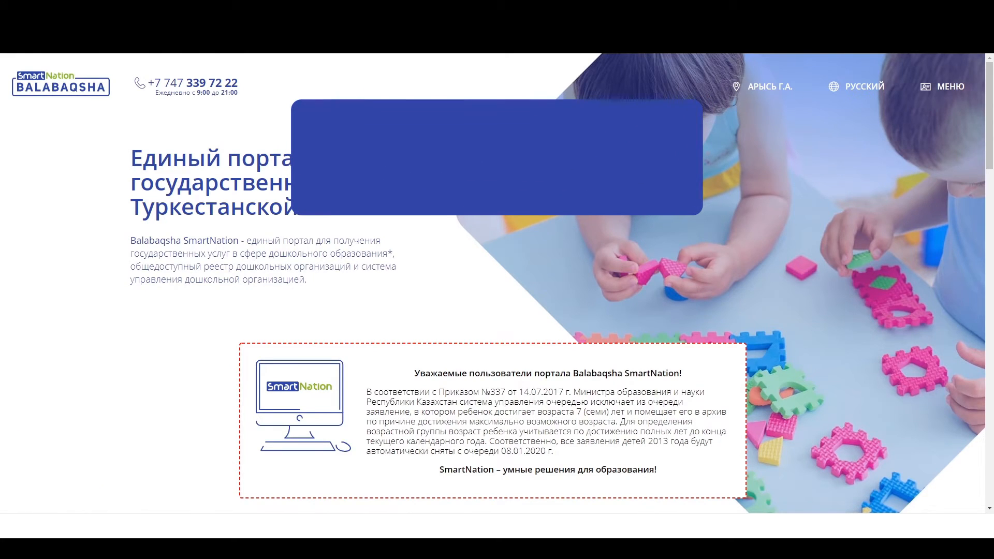
Go from the home page to the «Группы» module and view the children of the Gribok group.
click(946, 88)
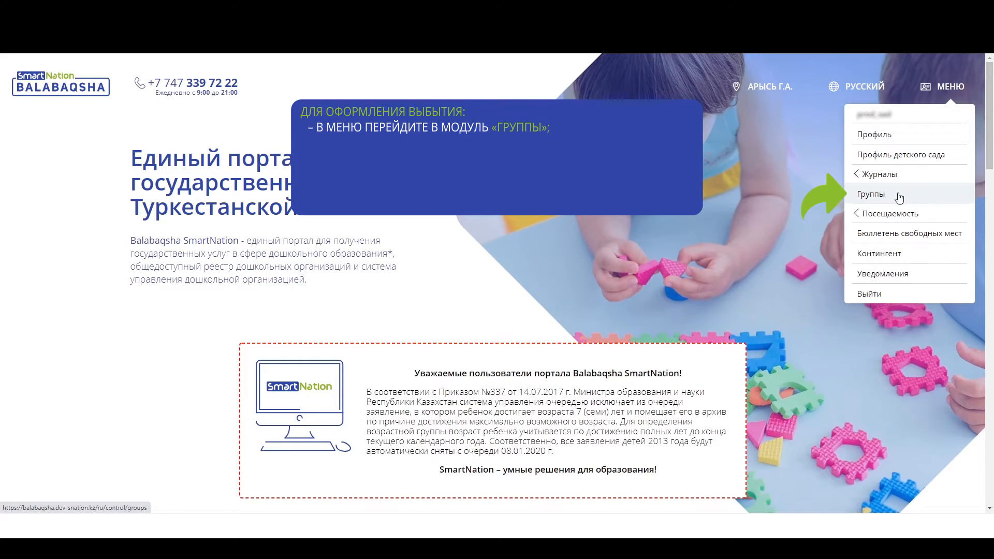
click(854, 199)
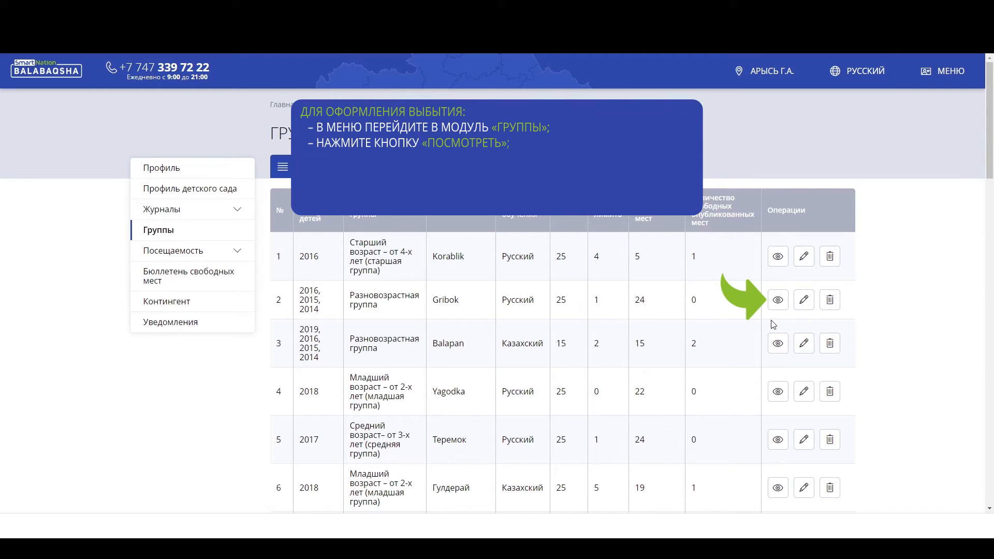
click(778, 300)
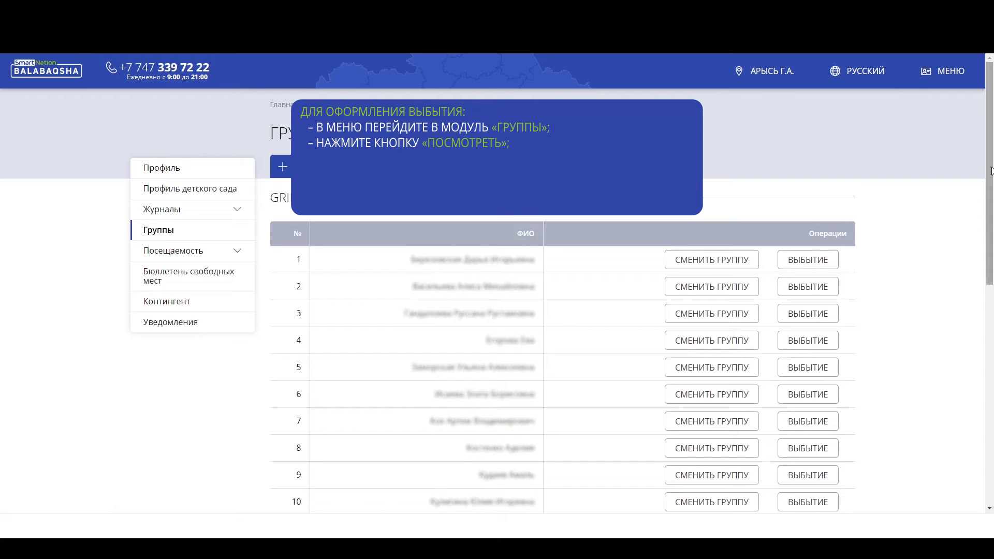
Register the departure of the fourth child in the Gribok group, entering the order number and «Переезд» as the reason, and confirm.
scroll(916, 271, down, 3)
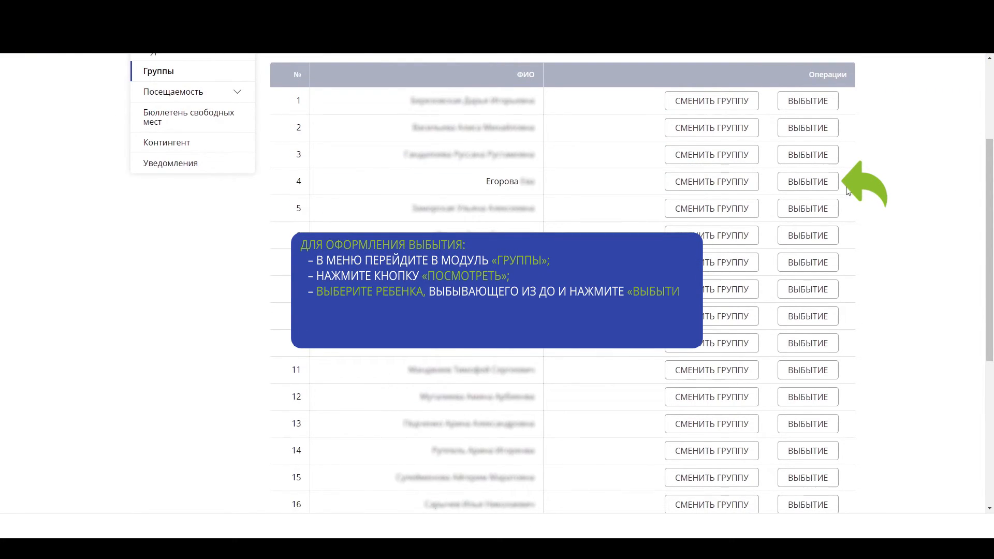
click(816, 190)
click(520, 268)
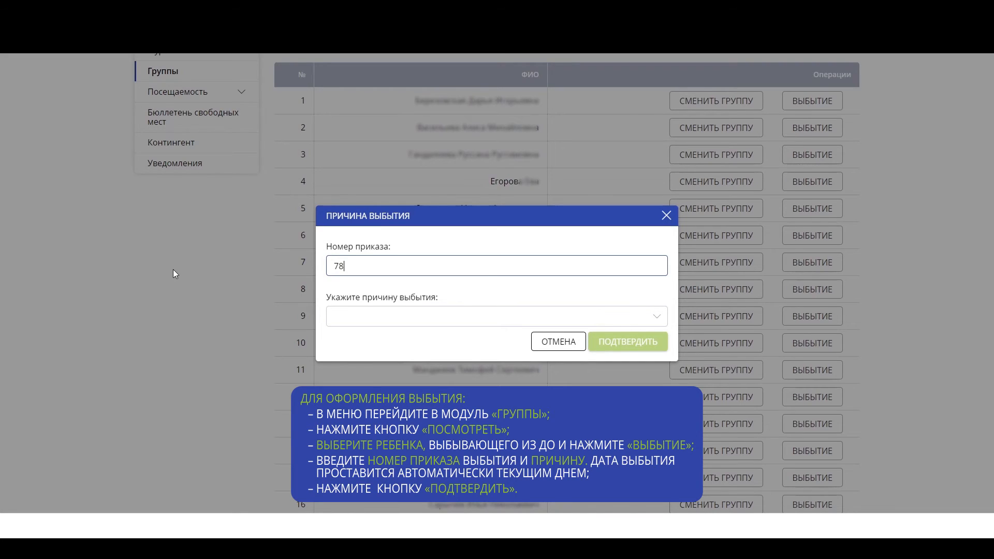
click(385, 322)
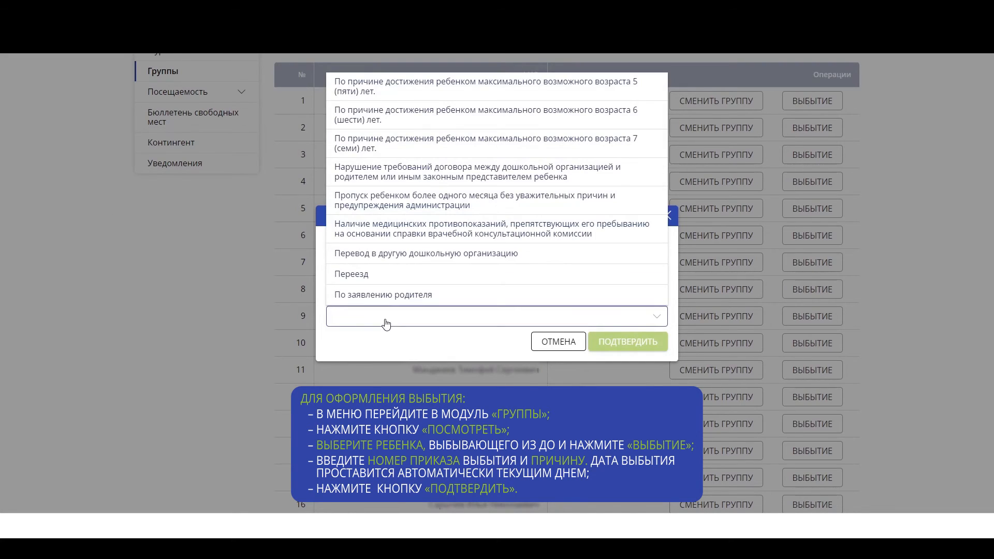
click(504, 282)
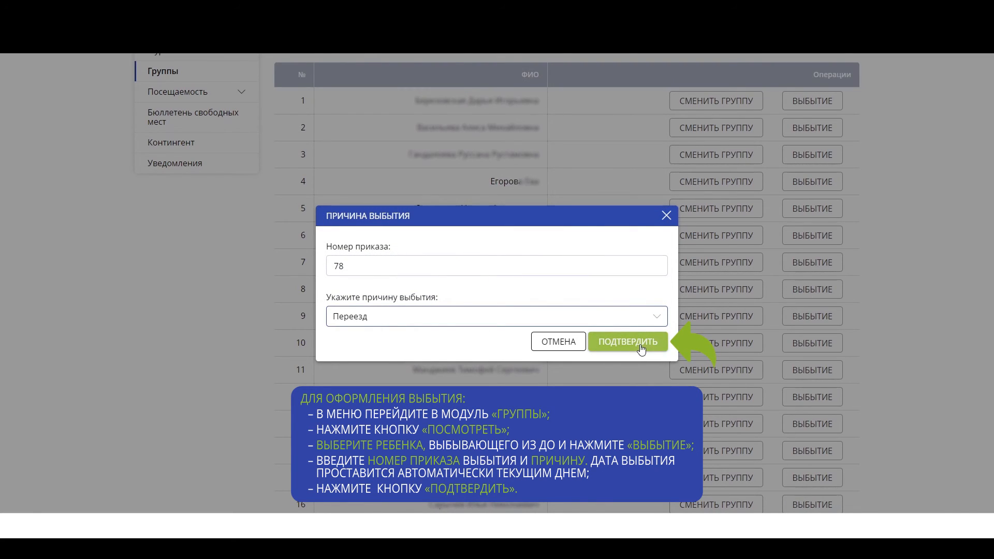
click(640, 346)
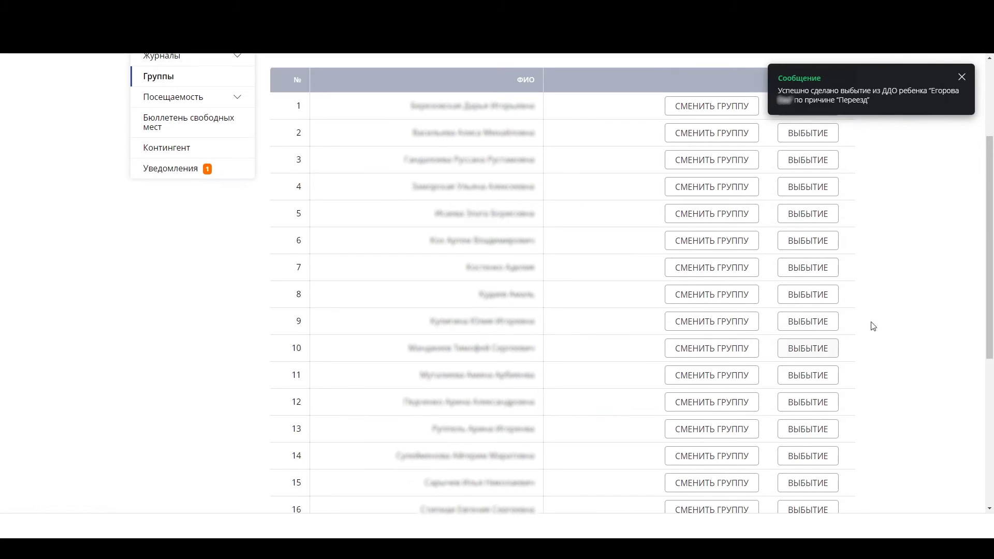